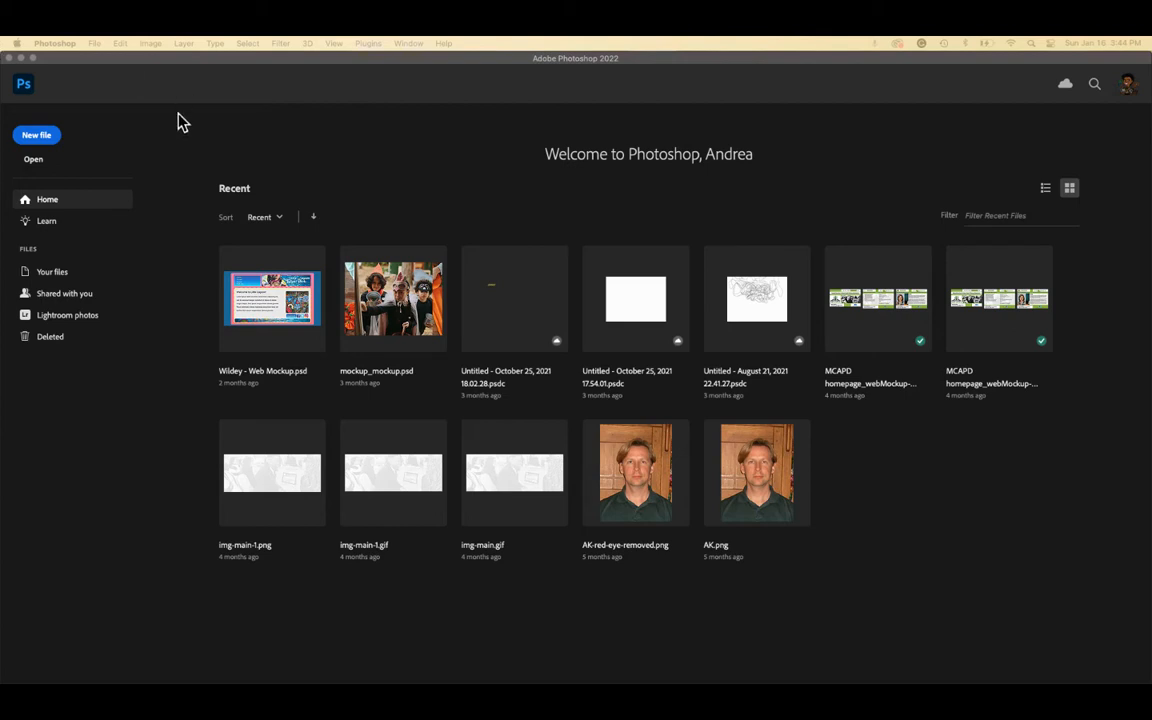
Create a new square print document 8.5 by 8.5 inches at 300 pixels per inch.
left_click(33, 138)
left_click(33, 140)
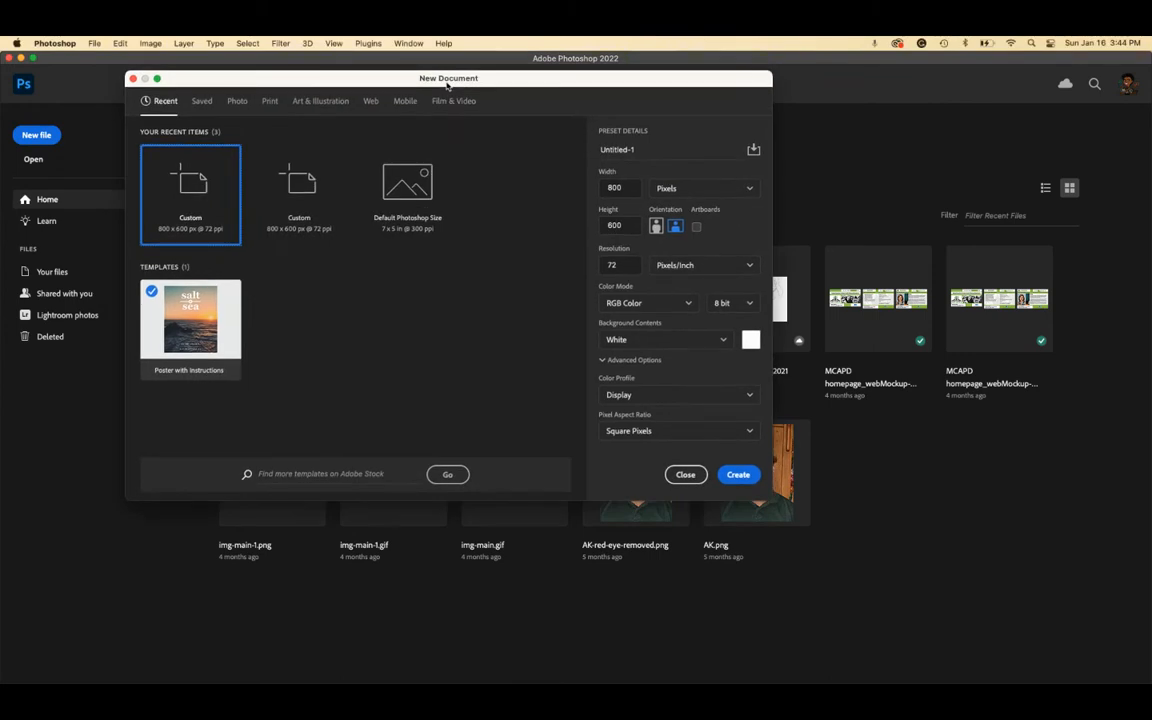
left_click(270, 104)
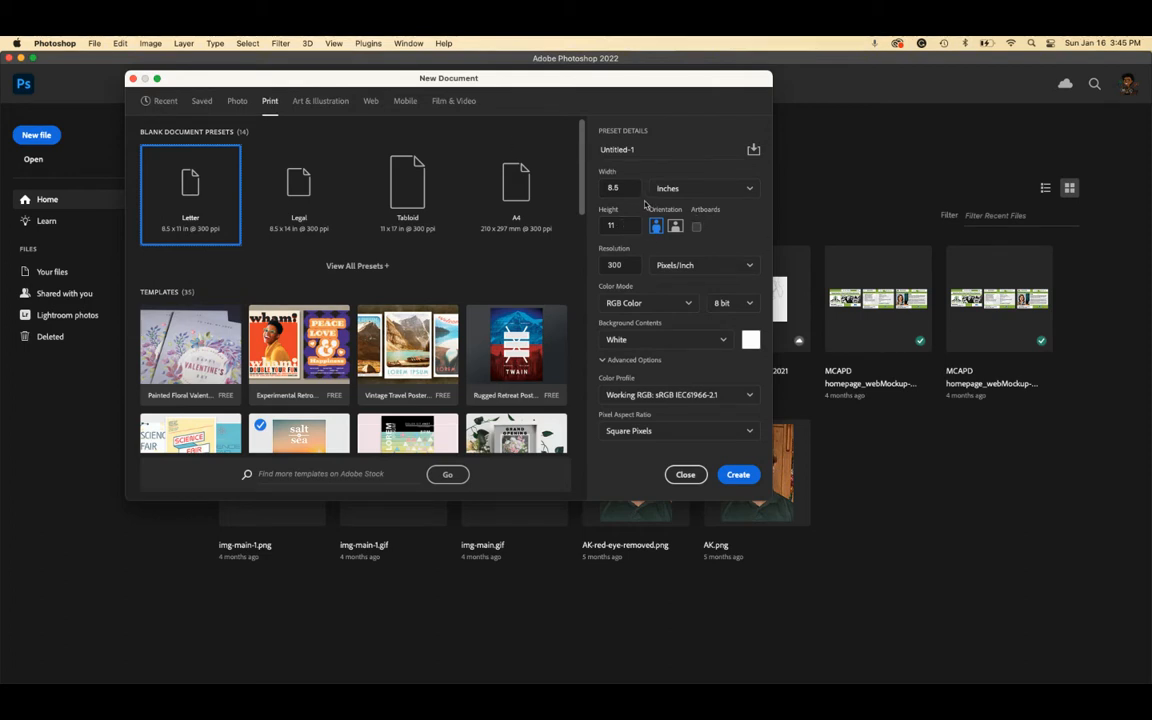
left_click(620, 231)
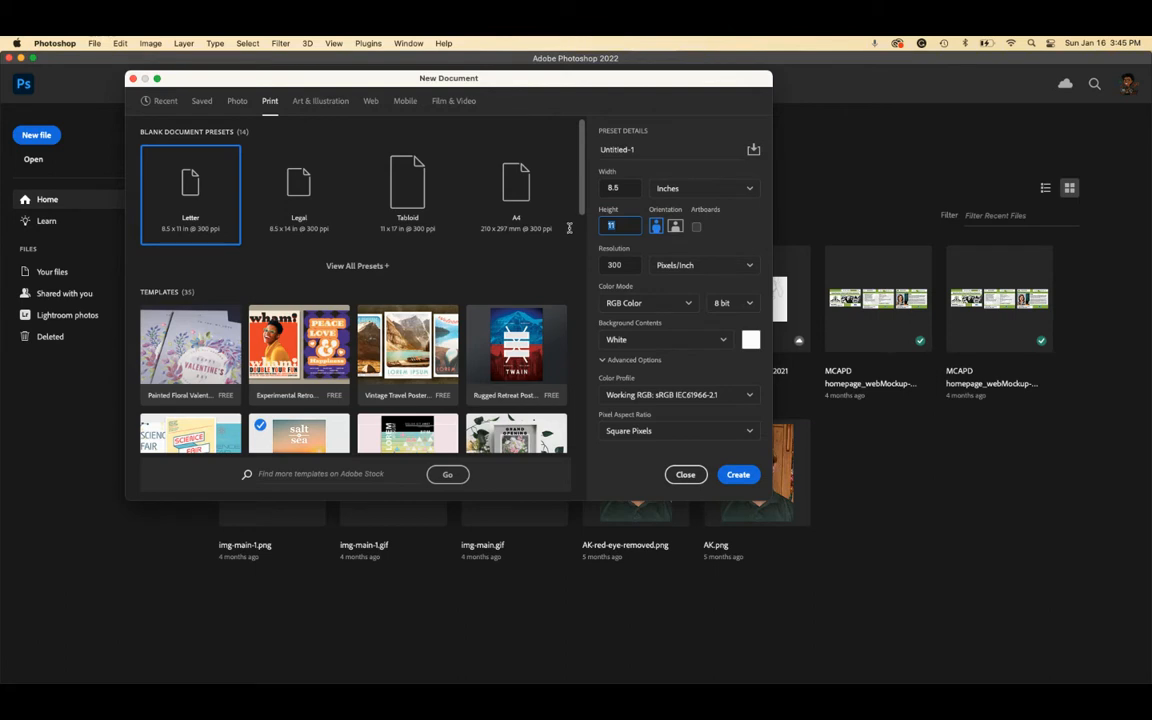
type("8.5")
left_click(627, 189)
left_click(731, 476)
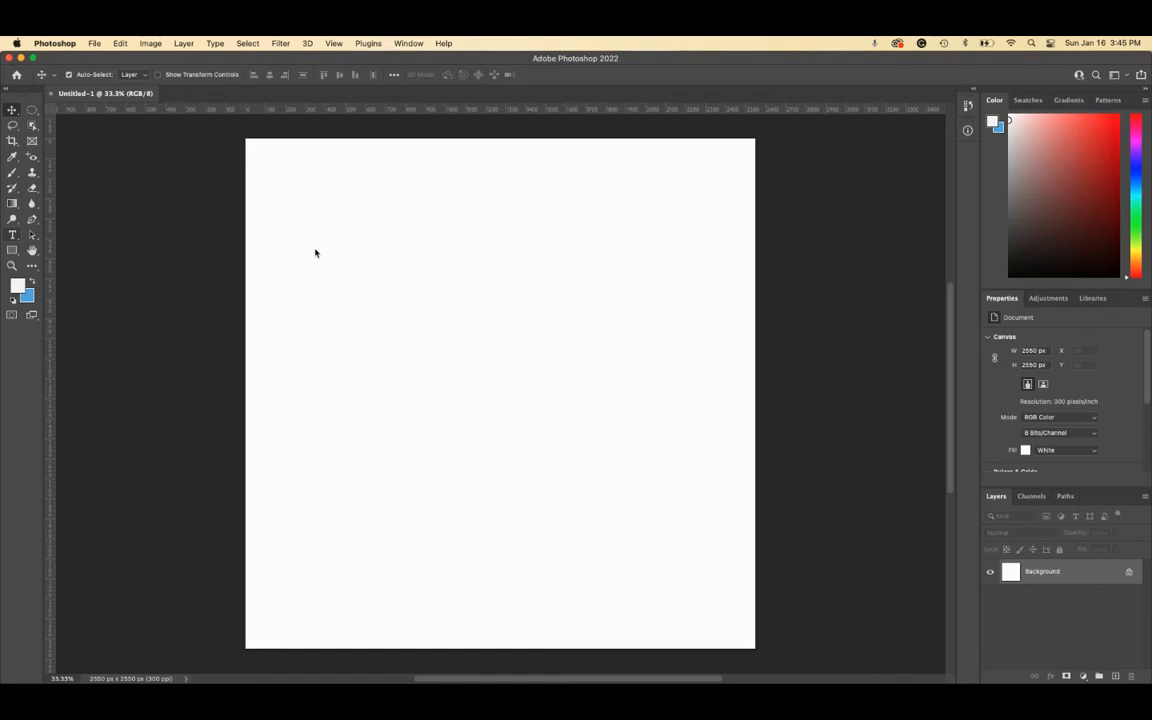
Add the horizontal text "HELLO!" in the upper part of the canvas and move it slightly toward the centre.
key("t")
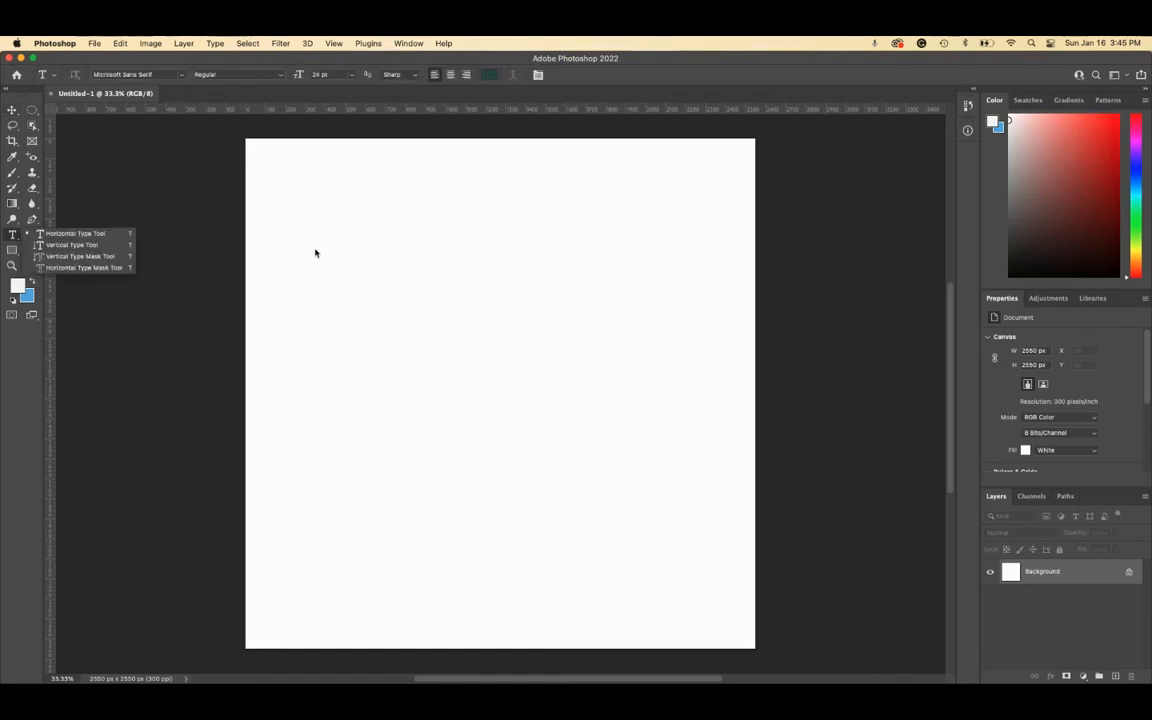
left_click(280, 261)
left_click(280, 261)
type("He")
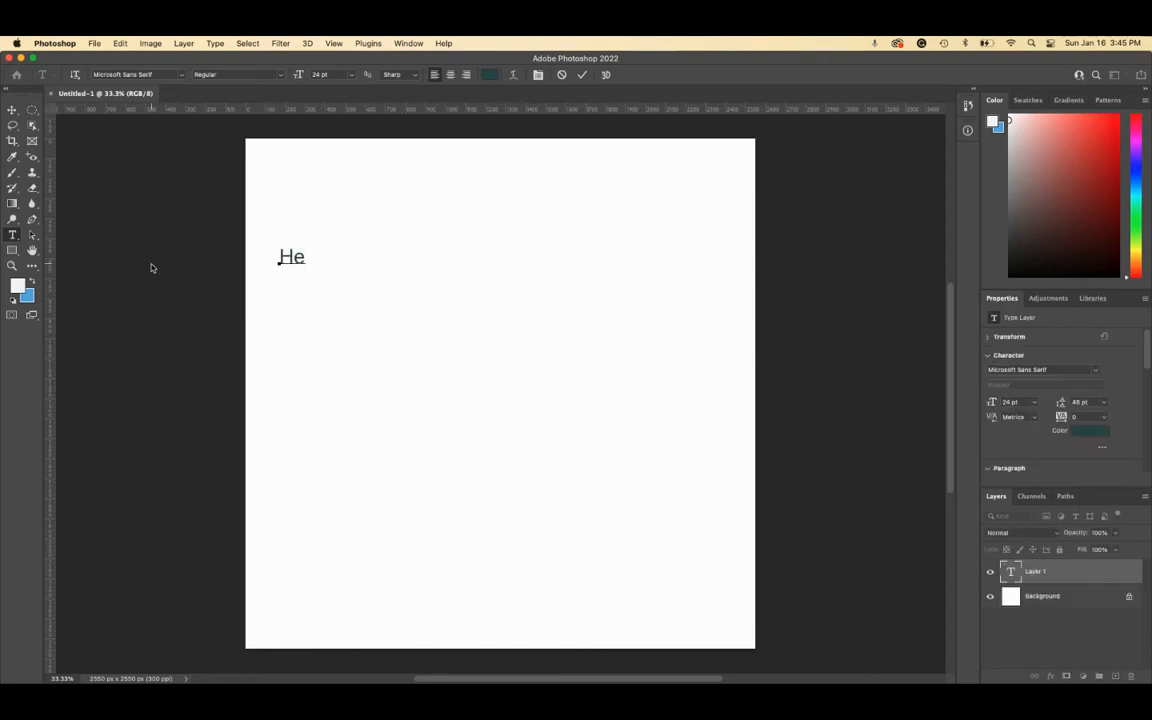
key("BackSpace")
type("ELLO!")
left_click(13, 110)
left_click_drag(309, 265, 400, 289)
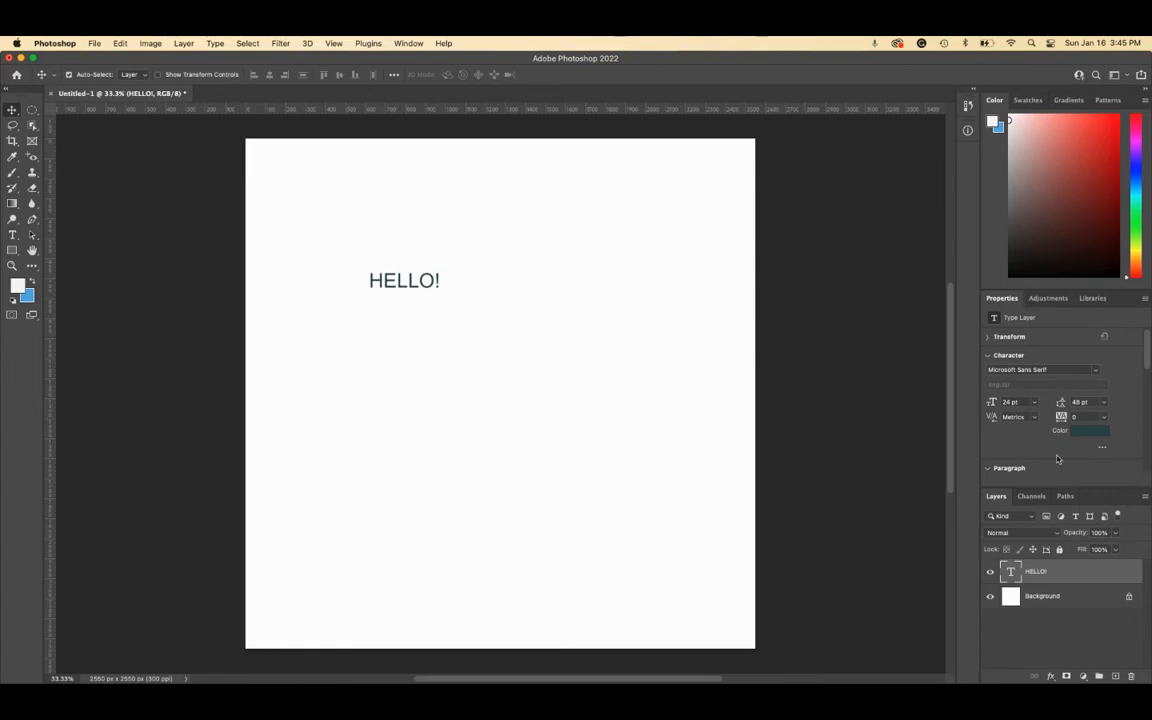
Set the HELLO! text to 72 pt and change its font to Alfarn.
left_click(1034, 402)
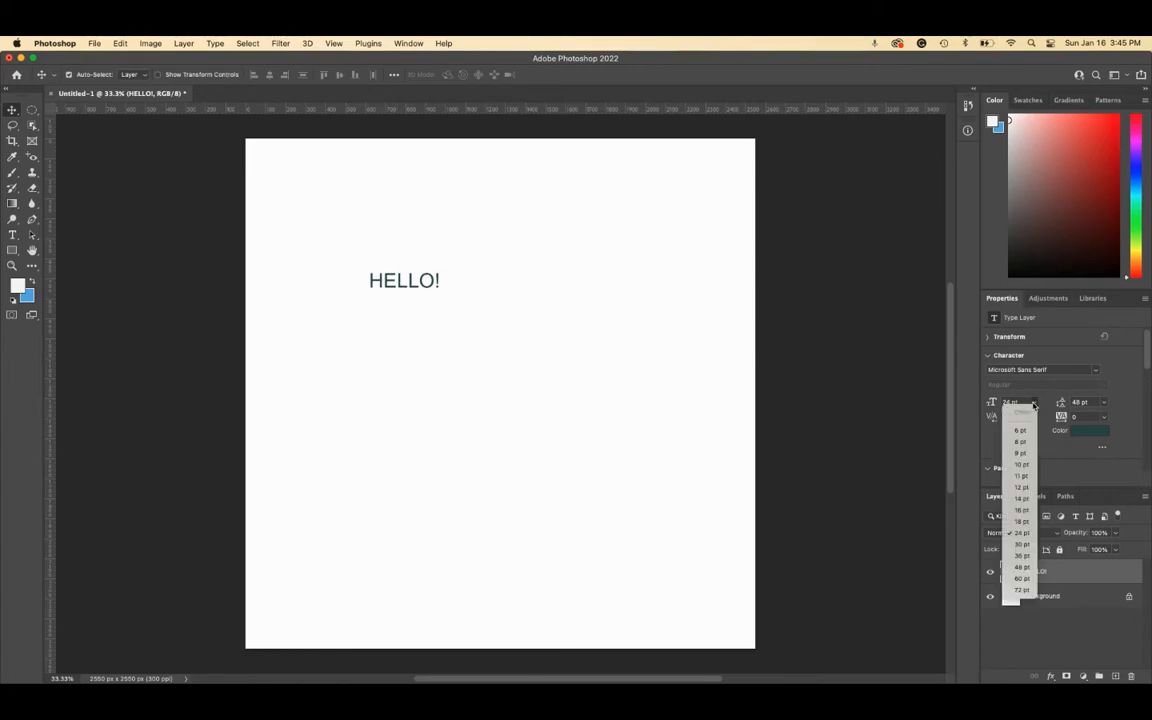
left_click(1021, 590)
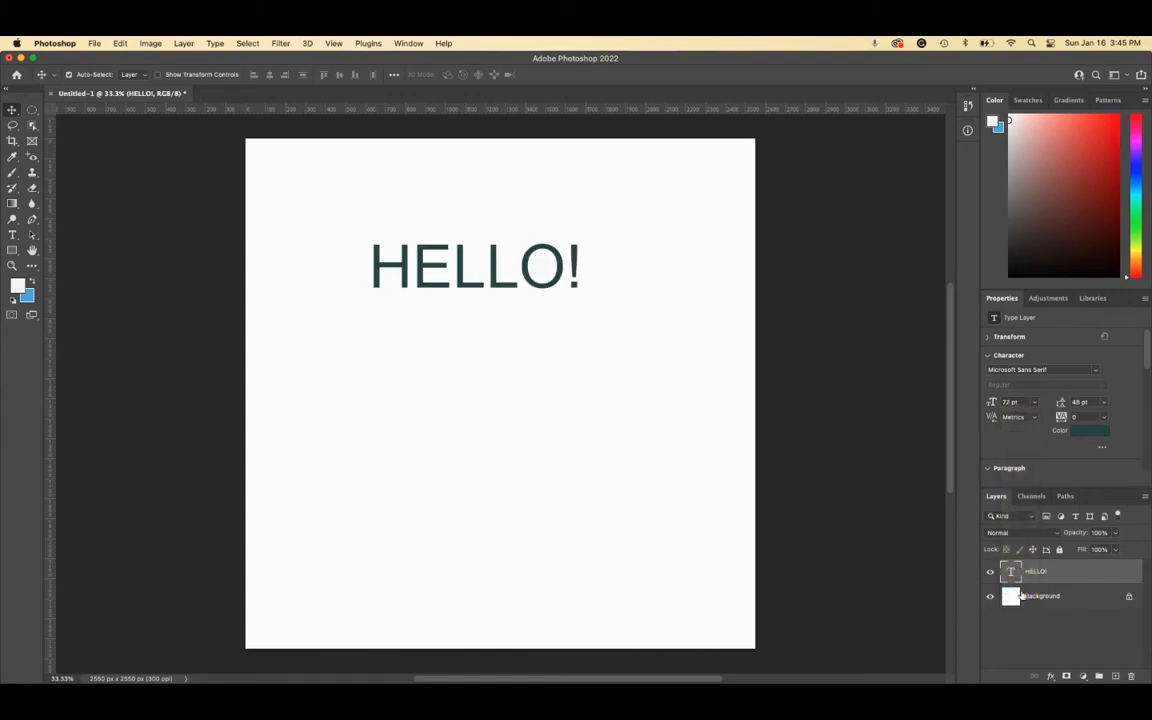
left_click(1065, 369)
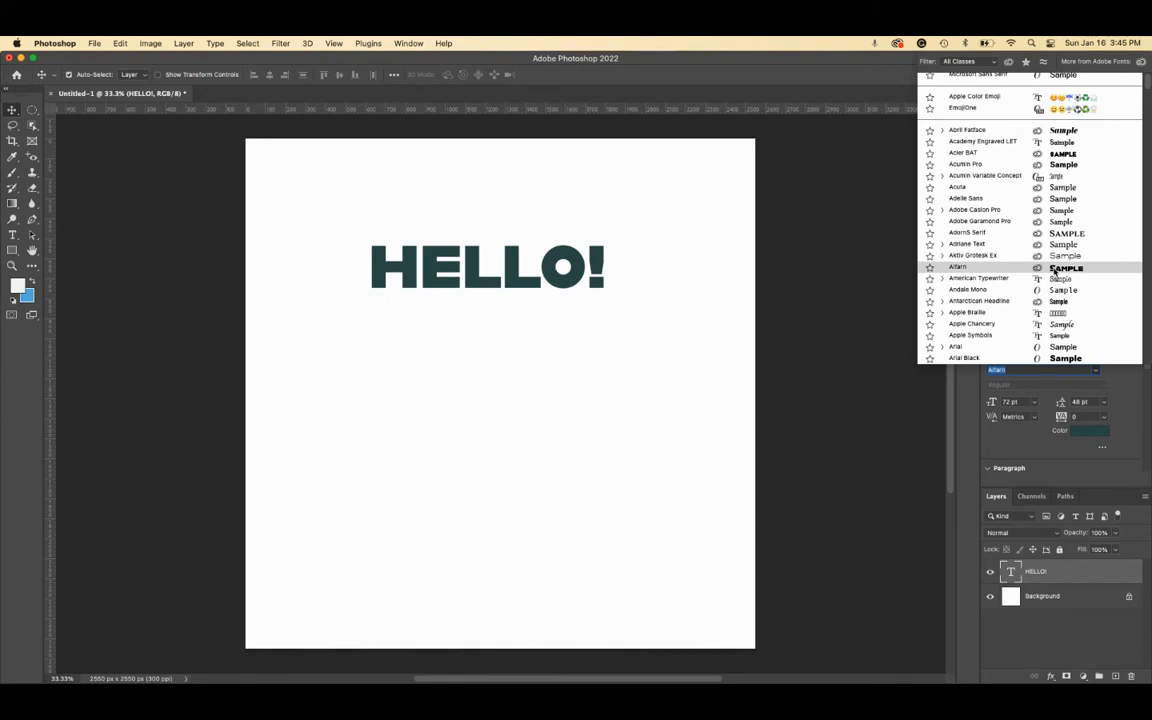
left_click(1055, 270)
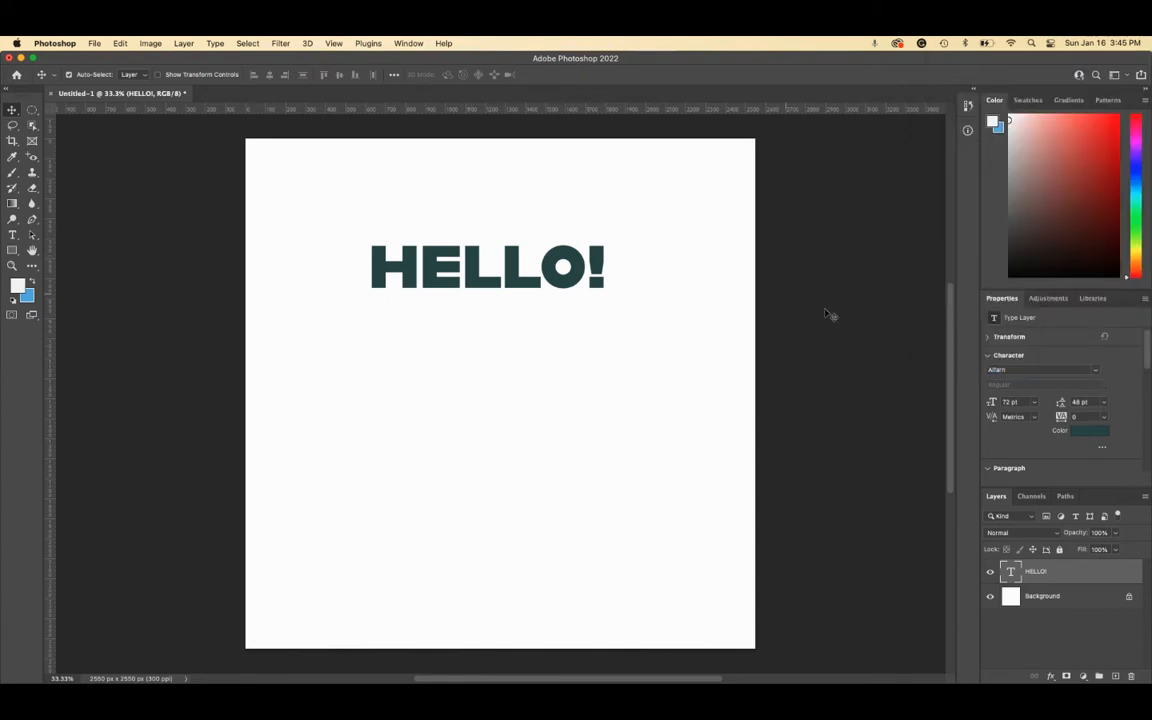
Enlarge the HELLO! text to 139 pt and position it in the centre of the canvas.
left_click(1008, 402)
left_click_drag(1012, 402, 1056, 403)
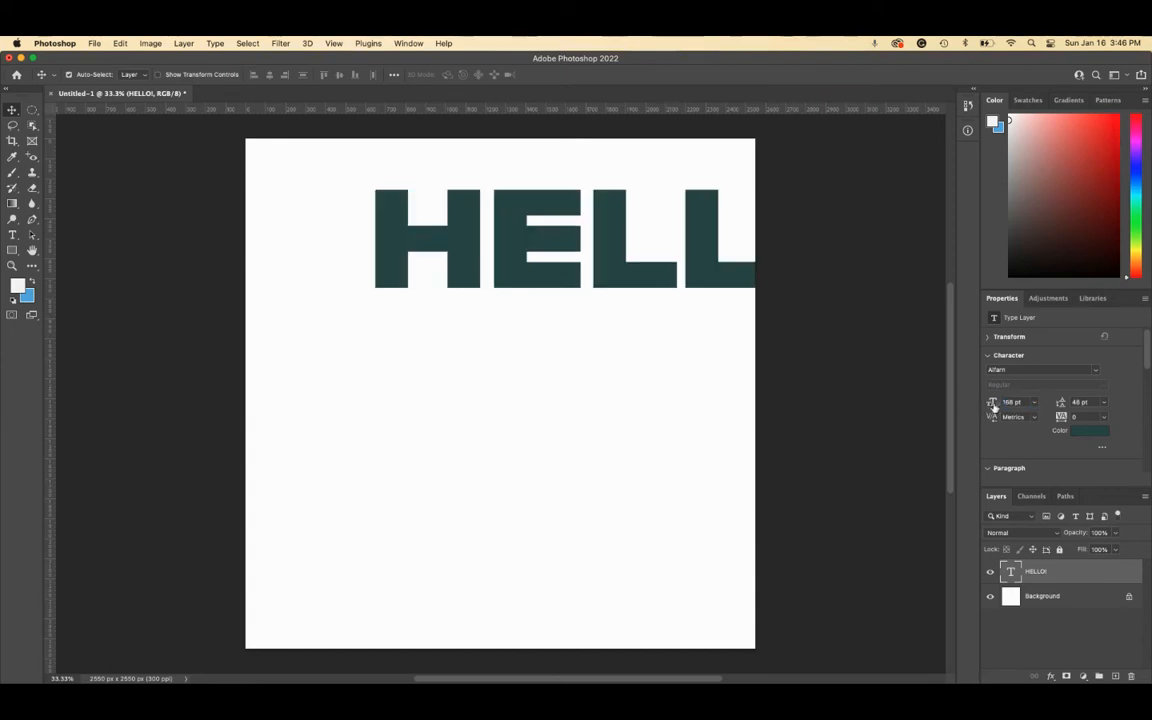
left_click_drag(476, 256, 364, 317)
left_click_drag(994, 408, 985, 404)
left_click_drag(408, 342, 420, 423)
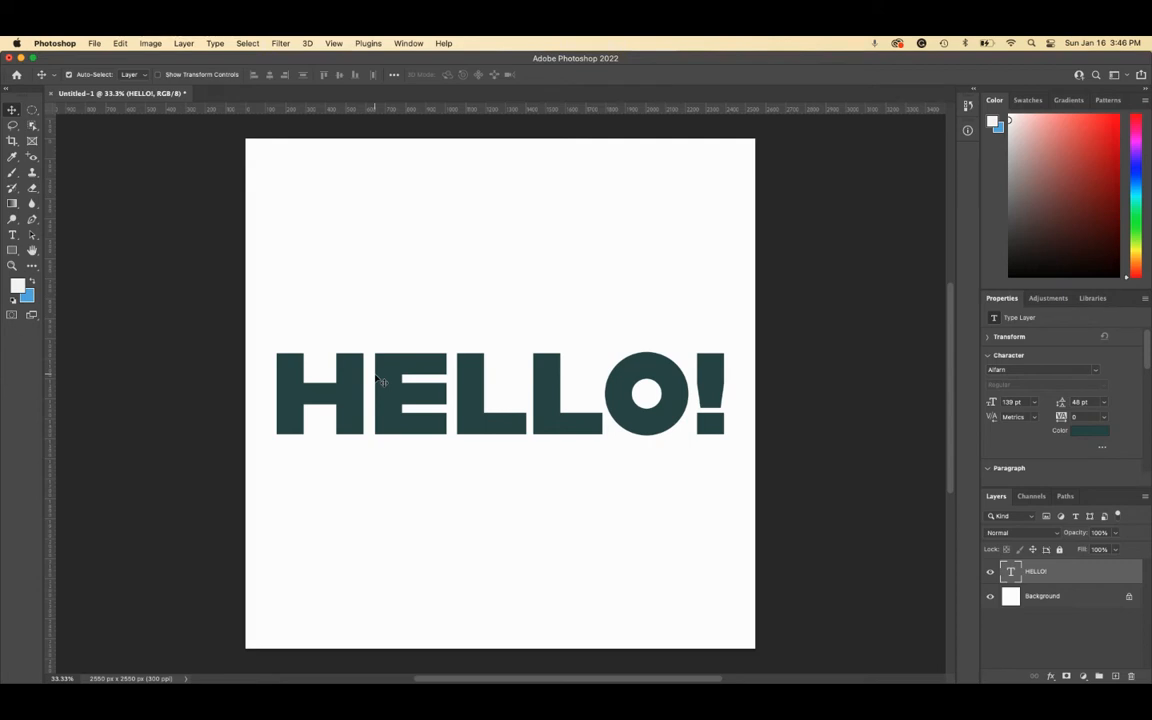
Try working on a duplicate of the HELLO! text layer with the original hidden, and discard the duplicate.
left_click(213, 44)
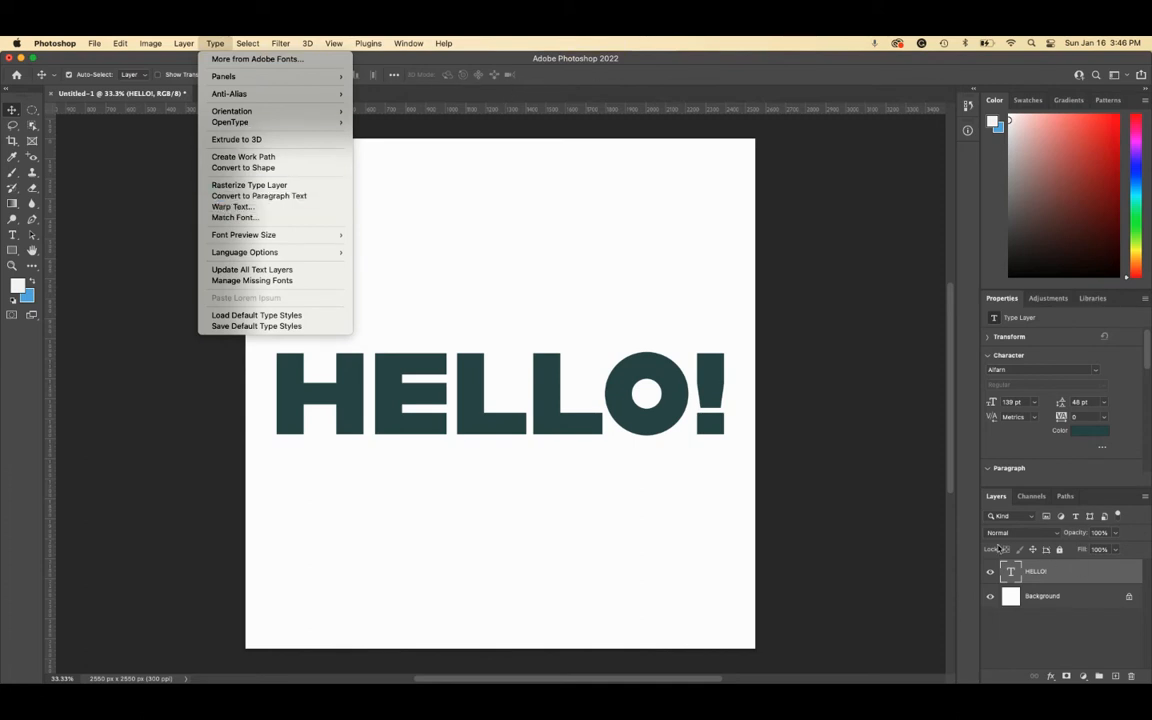
left_click(1059, 579)
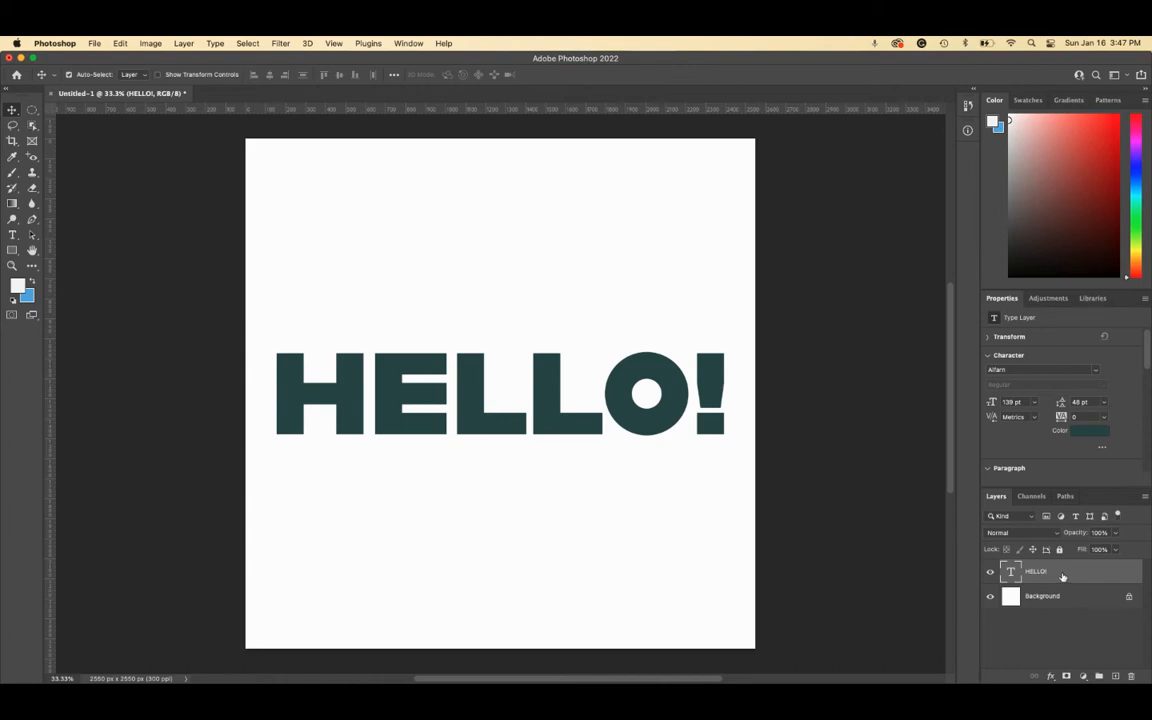
left_click_drag(1062, 578, 1116, 678)
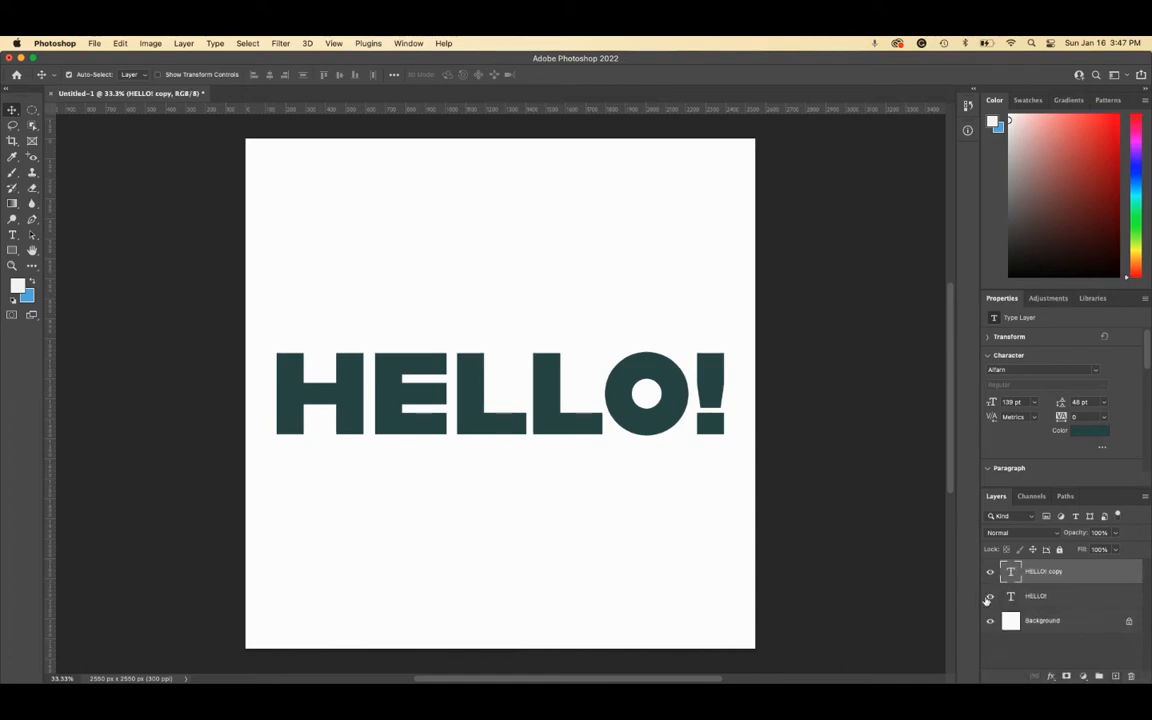
left_click(990, 598)
left_click_drag(1040, 572, 1132, 676)
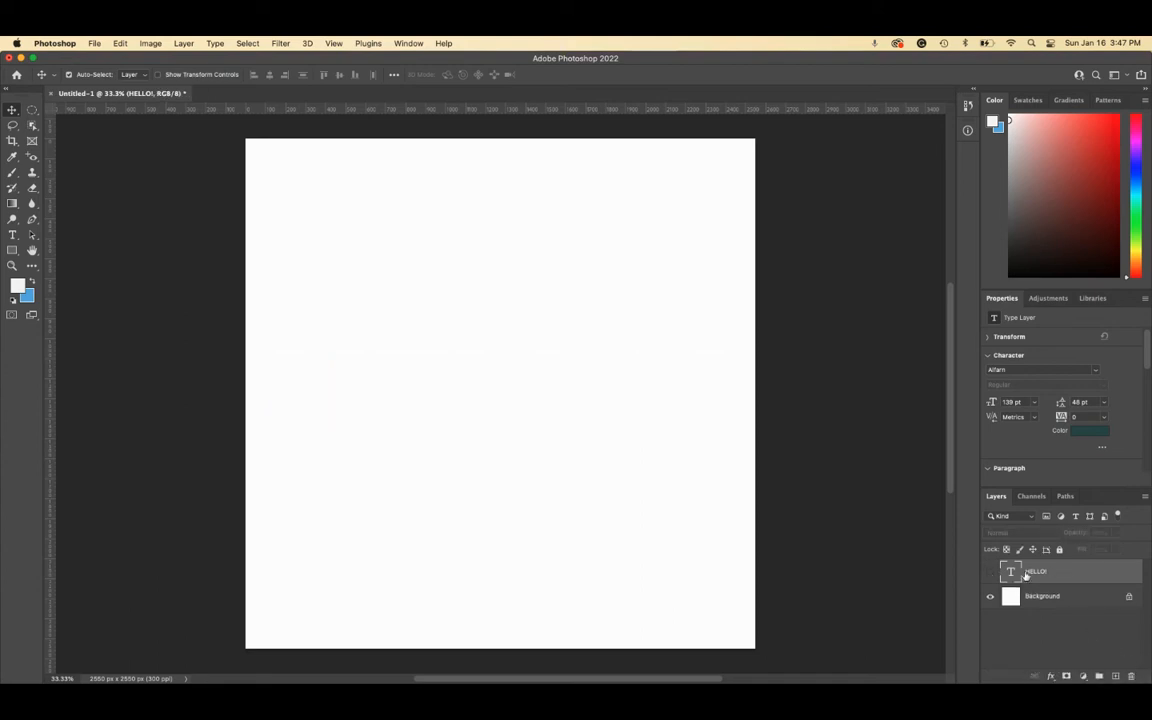
left_click(990, 571)
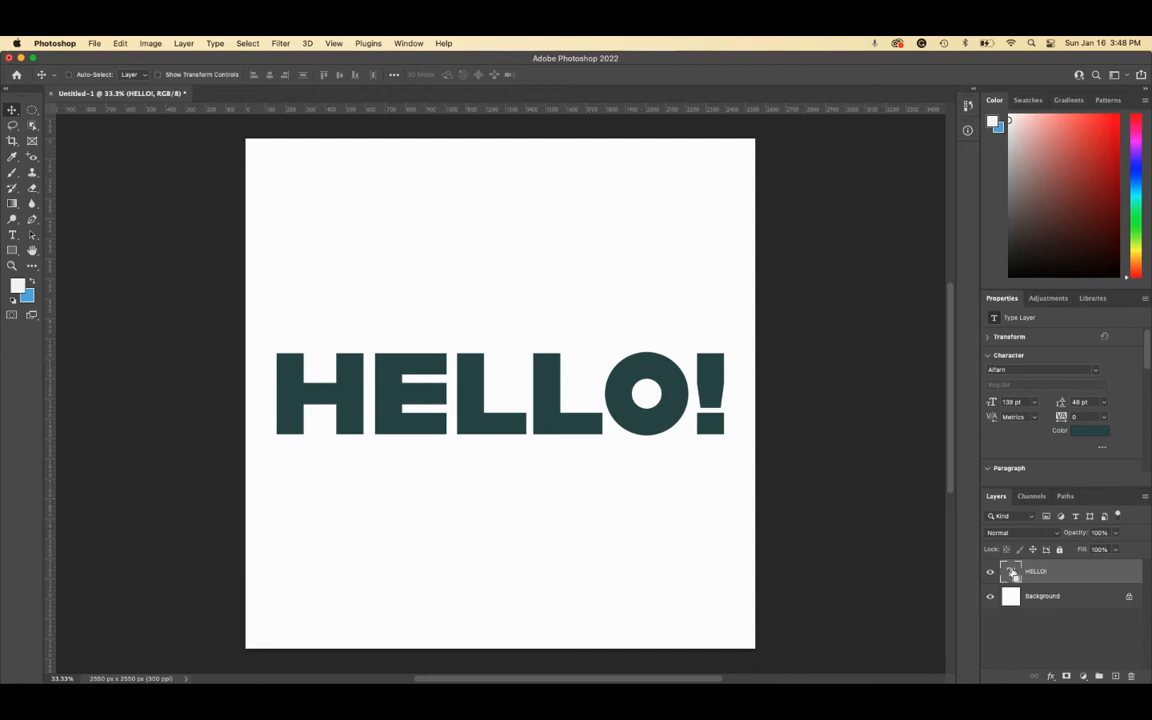
Load the HELLO! letter shapes as a selection and add a new empty layer above the text layer.
left_click(1012, 572, "super")
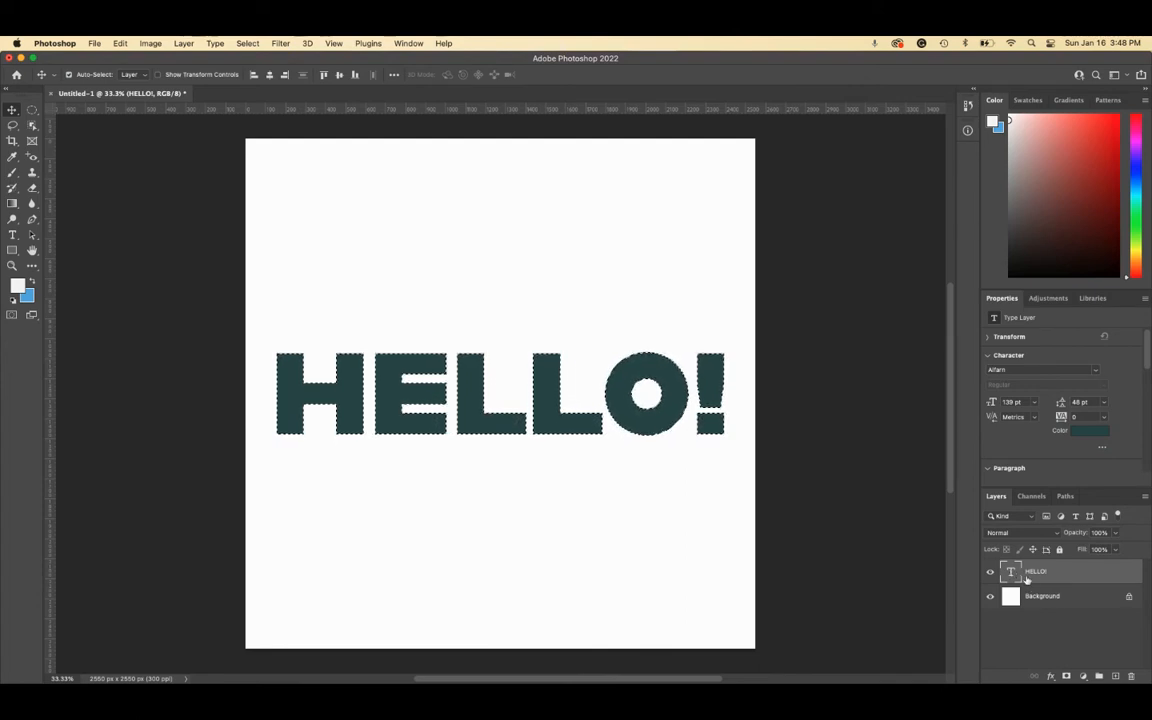
left_click(1116, 676)
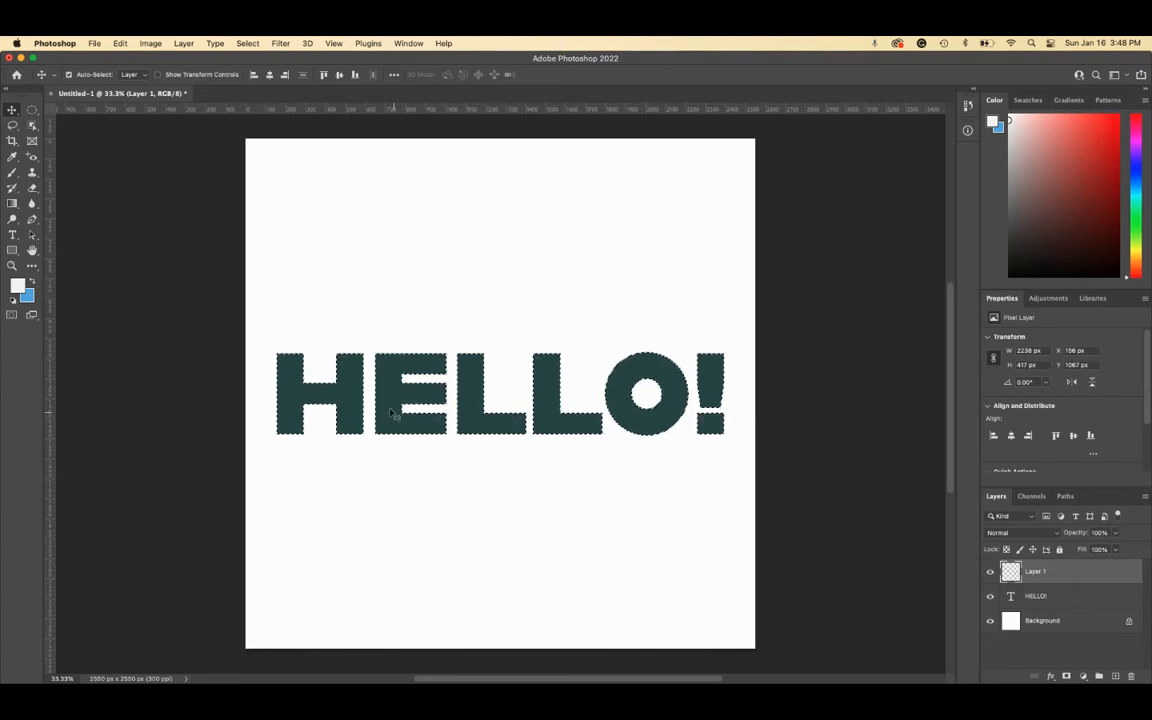
Make blue the foreground color, fill the selected letters with it at 100% opacity on the new layer, and hide the original text layer.
left_click(33, 284)
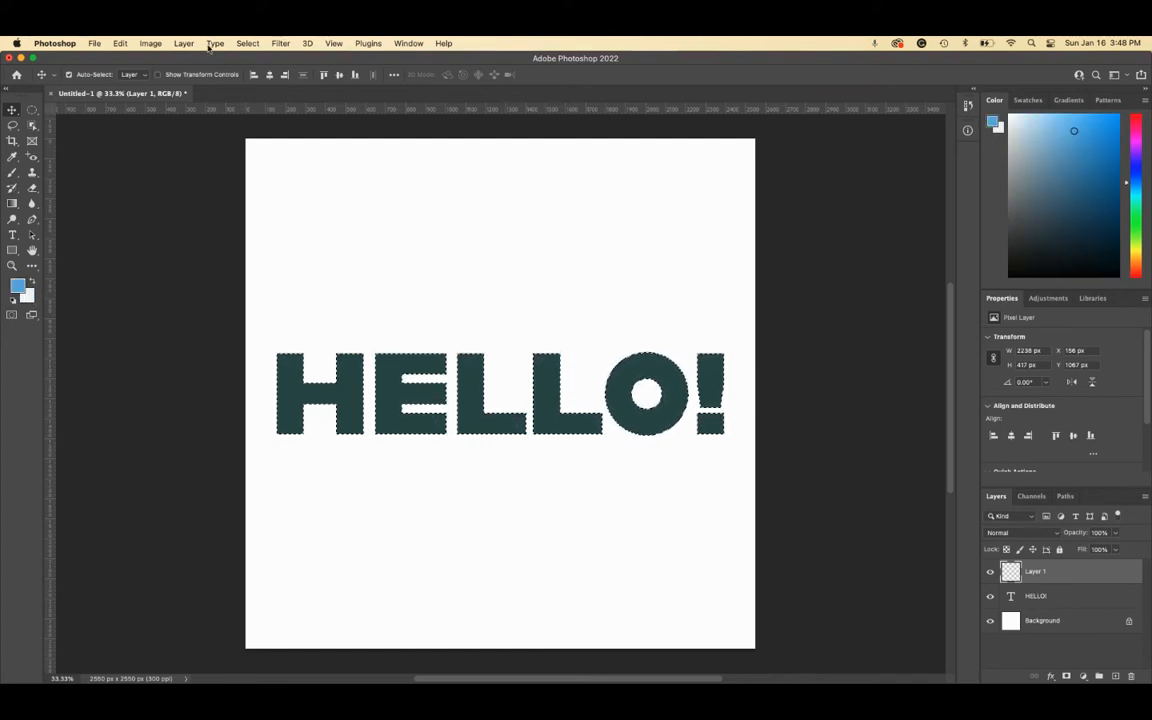
left_click(118, 43)
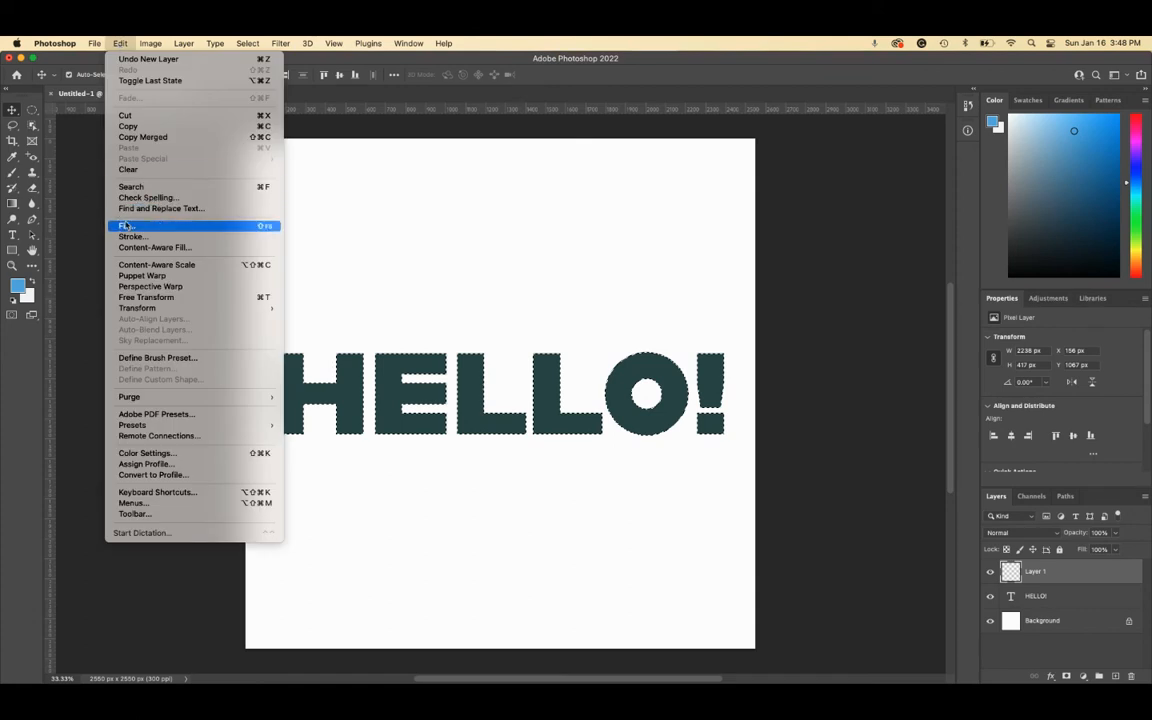
left_click(127, 225)
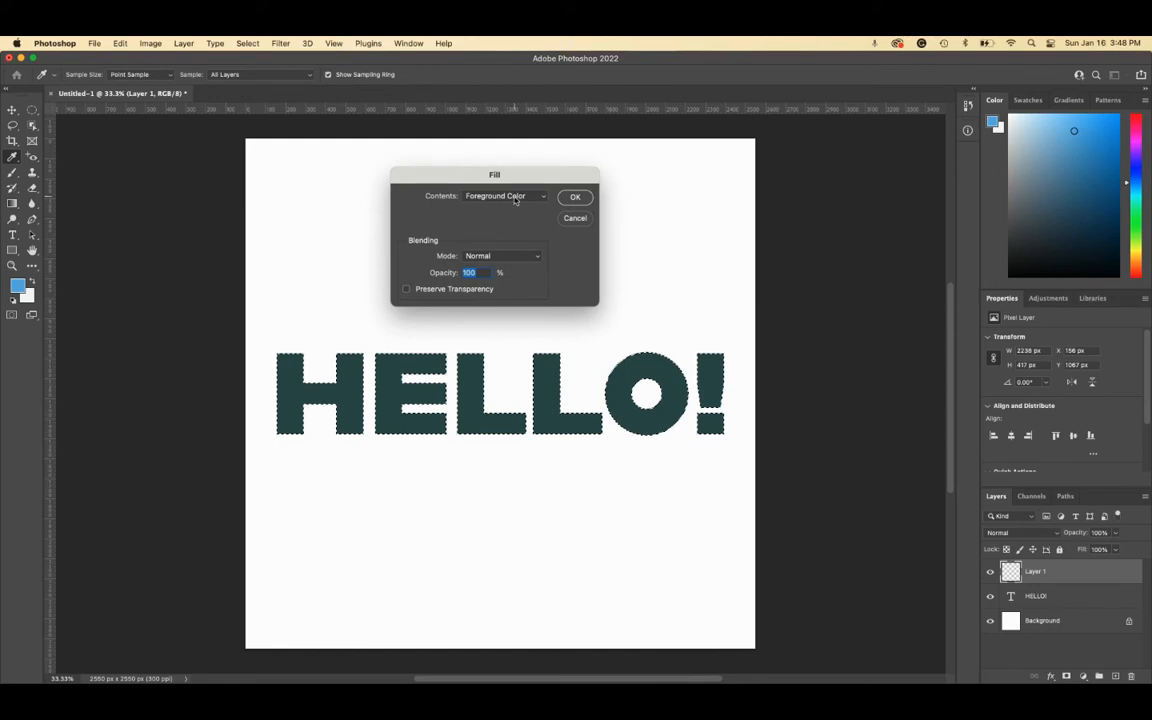
left_click(537, 199)
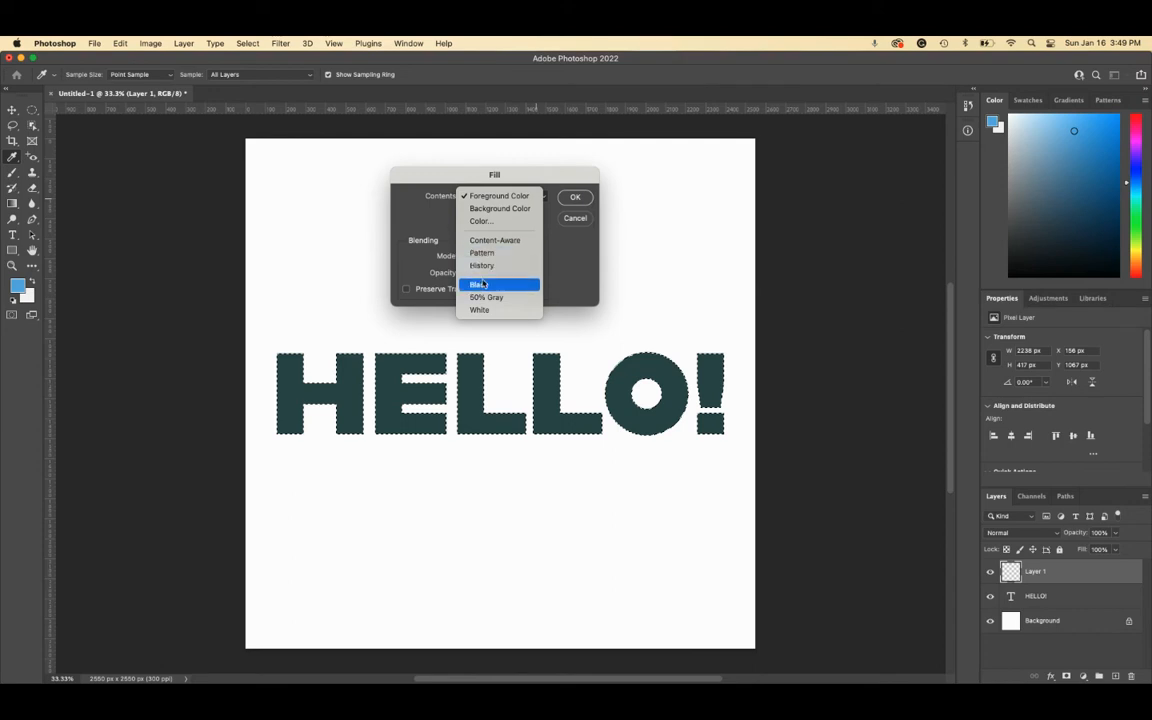
left_click(478, 196)
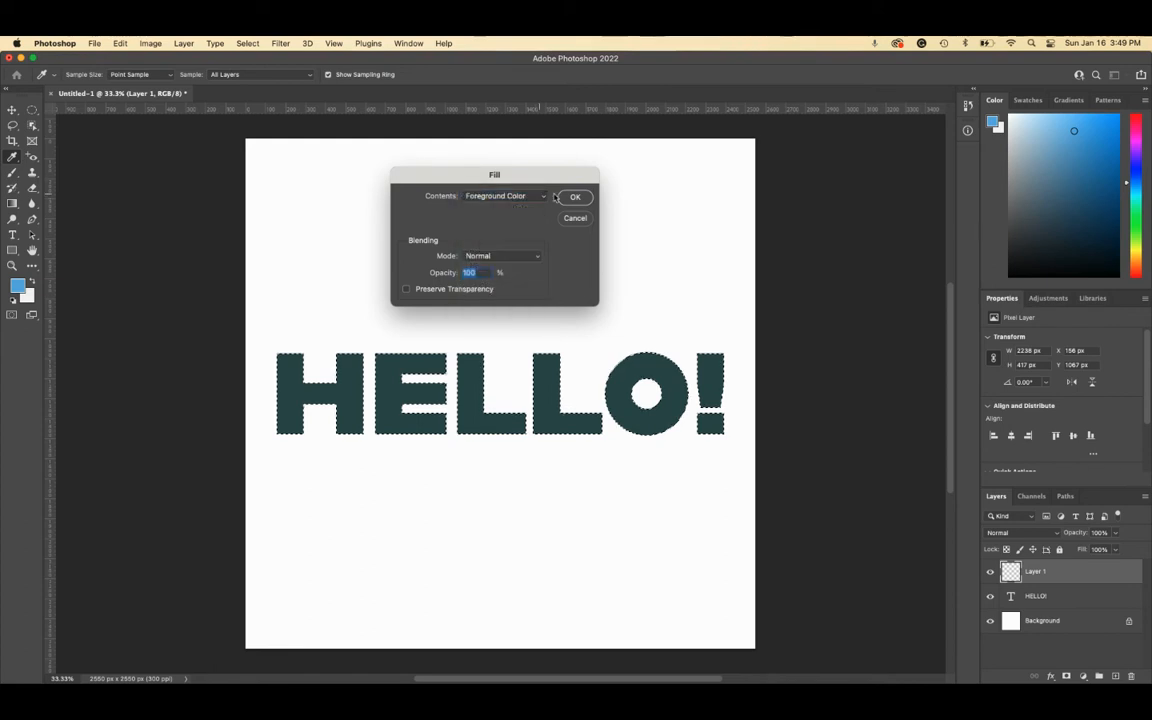
left_click(577, 197)
key("v")
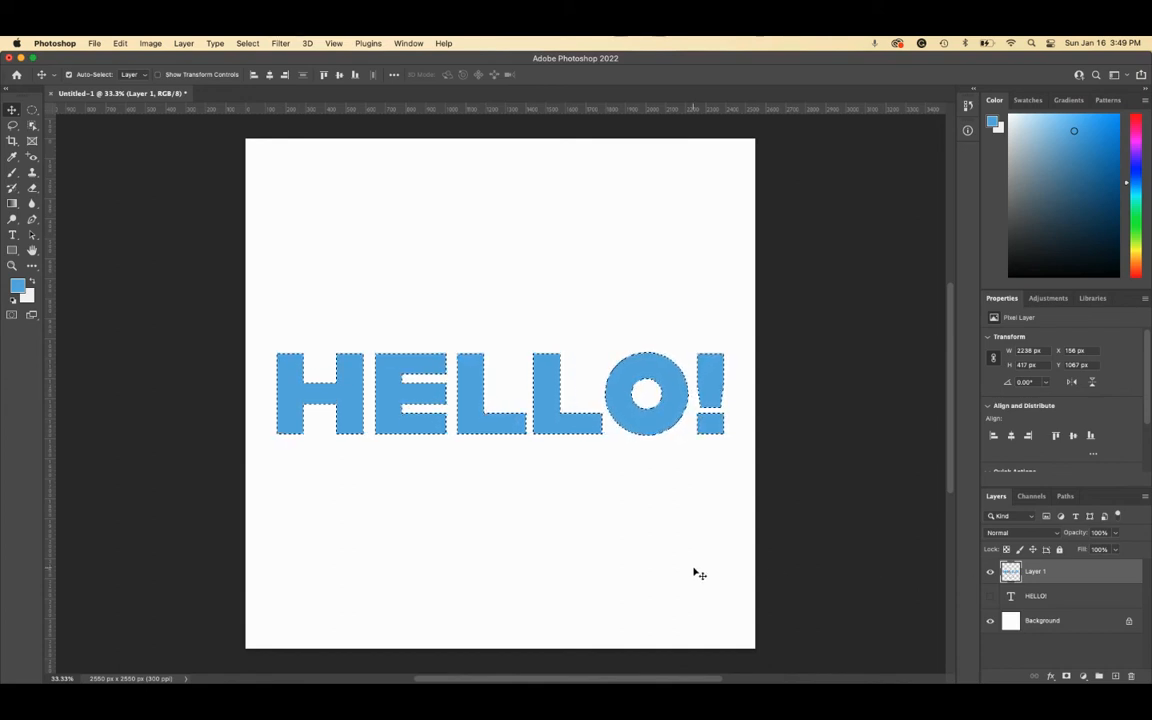
key("super+d")
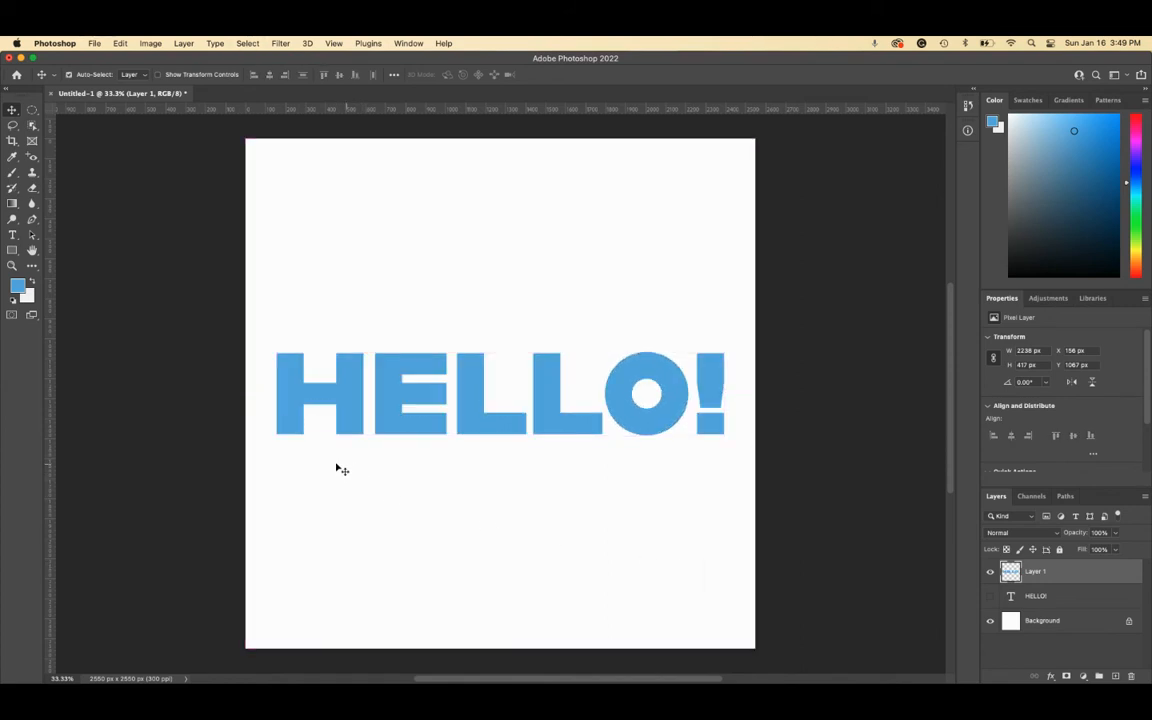
Save the document to Creative Cloud under the name hello_emb.
left_click(93, 43)
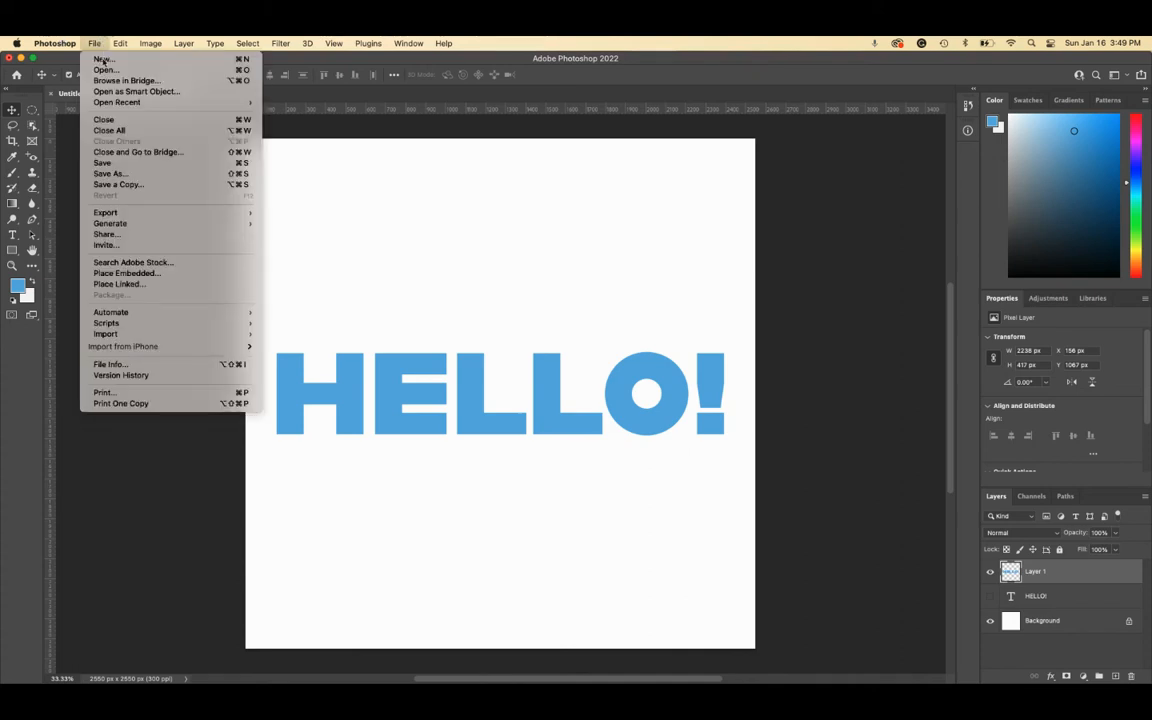
left_click(128, 176)
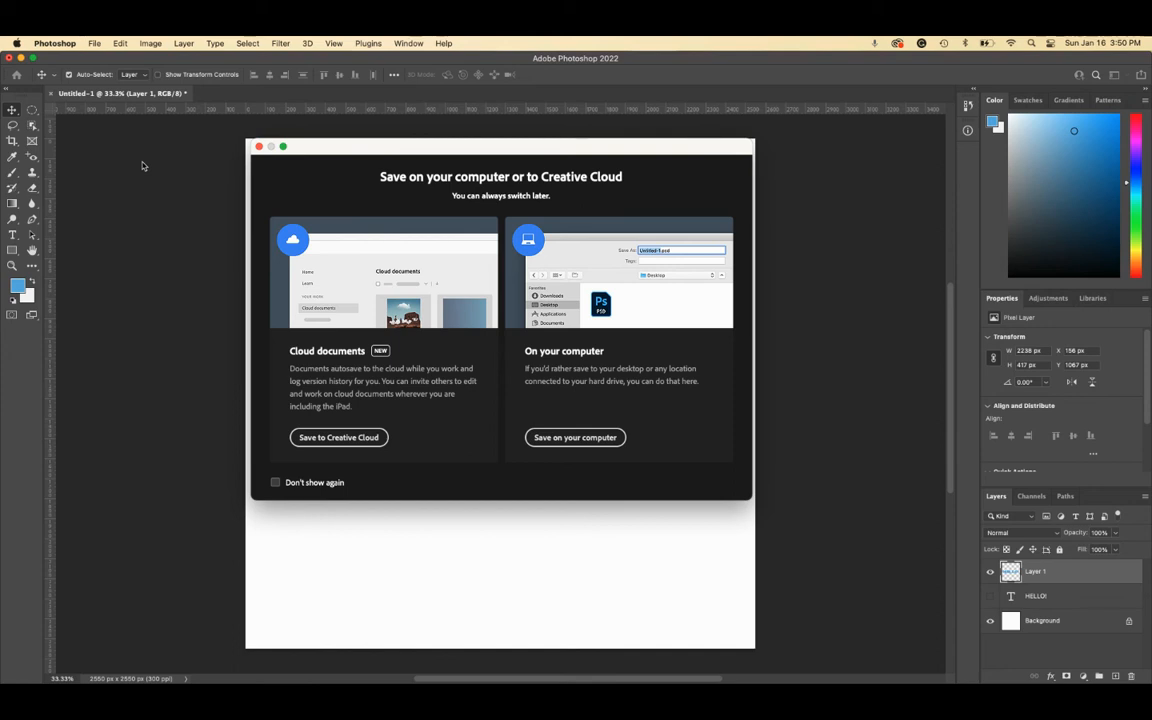
left_click(348, 439)
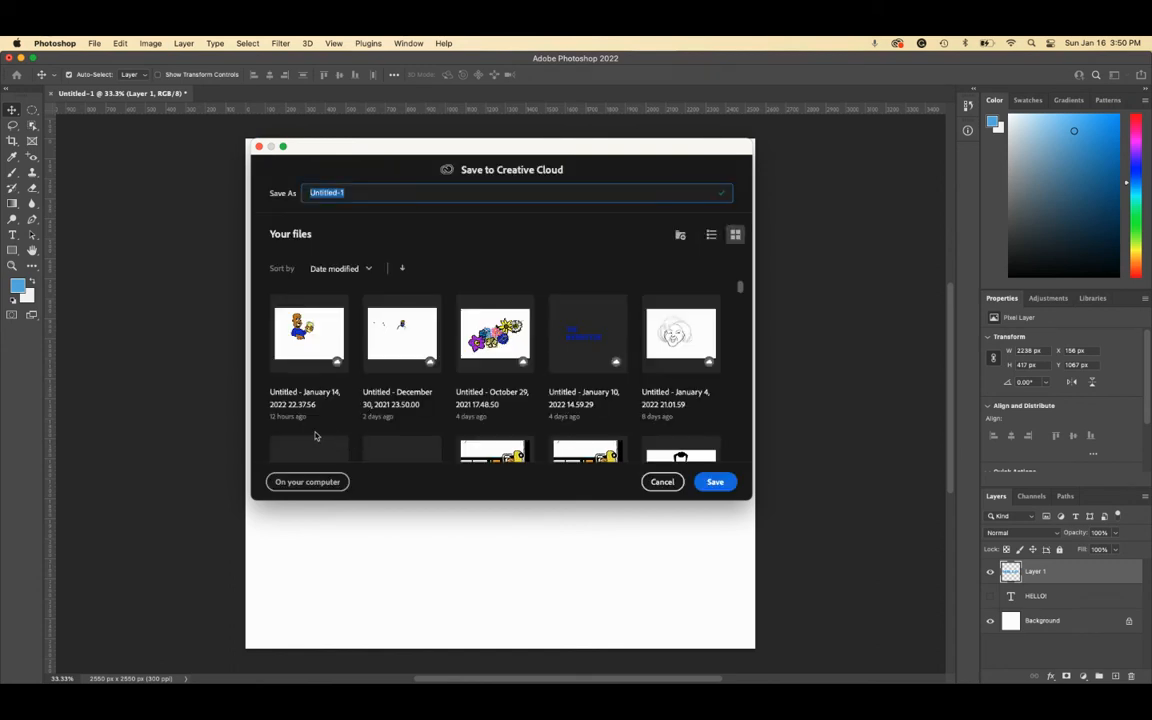
type("hello_emb")
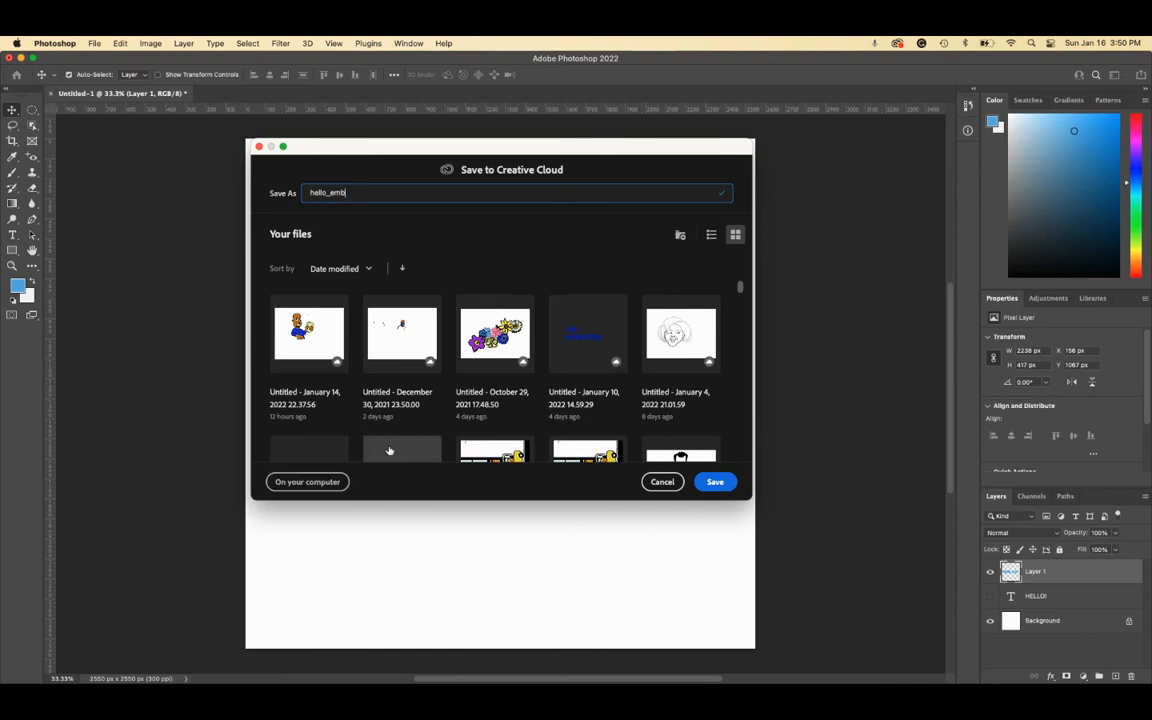
left_click(710, 486)
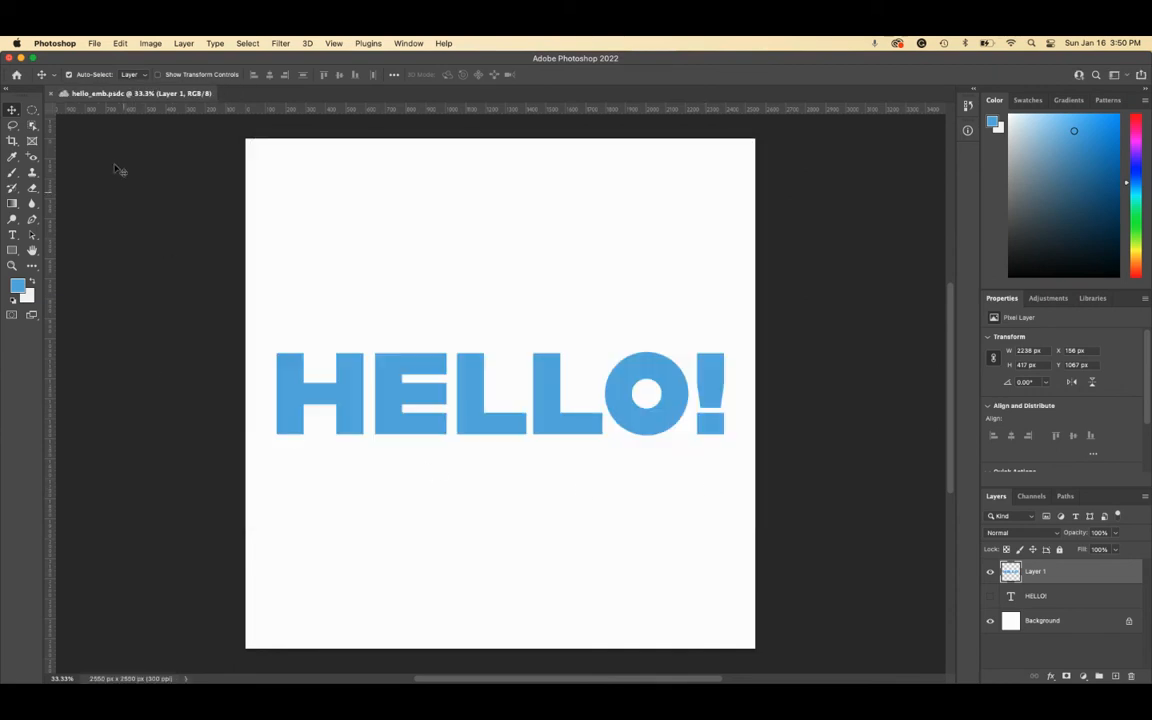
Quick-export the document to the computer as a PNG named hello_emb.png.
left_click(96, 42)
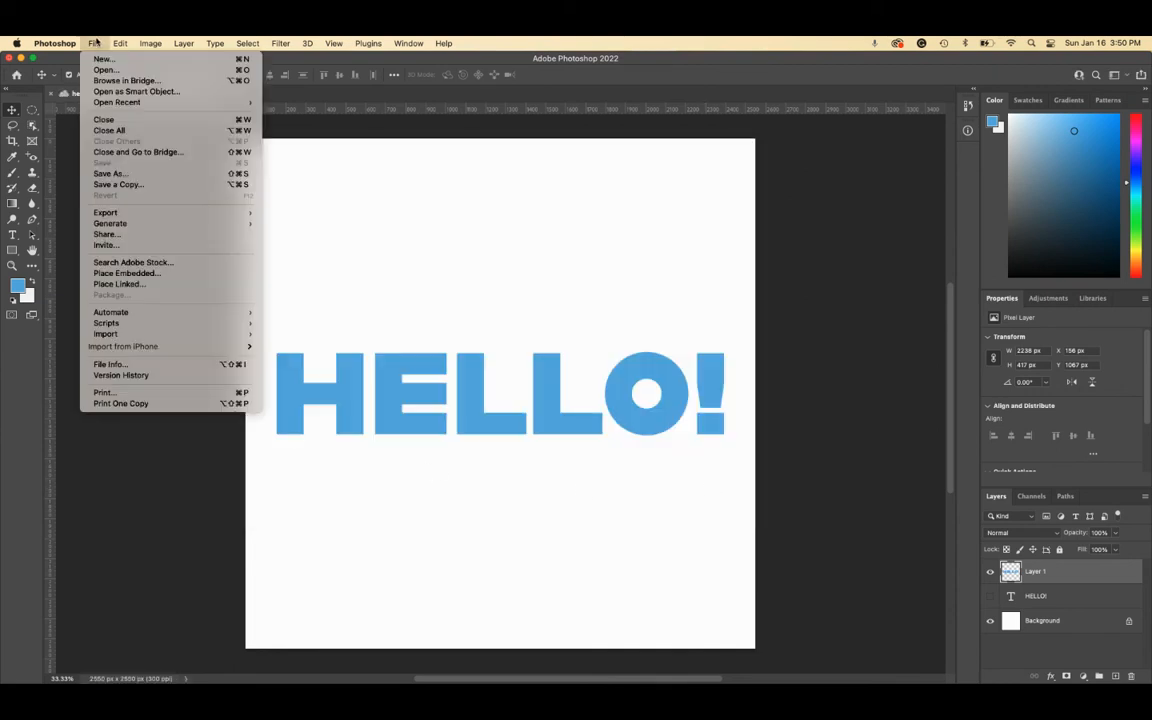
mouse_move(305, 43)
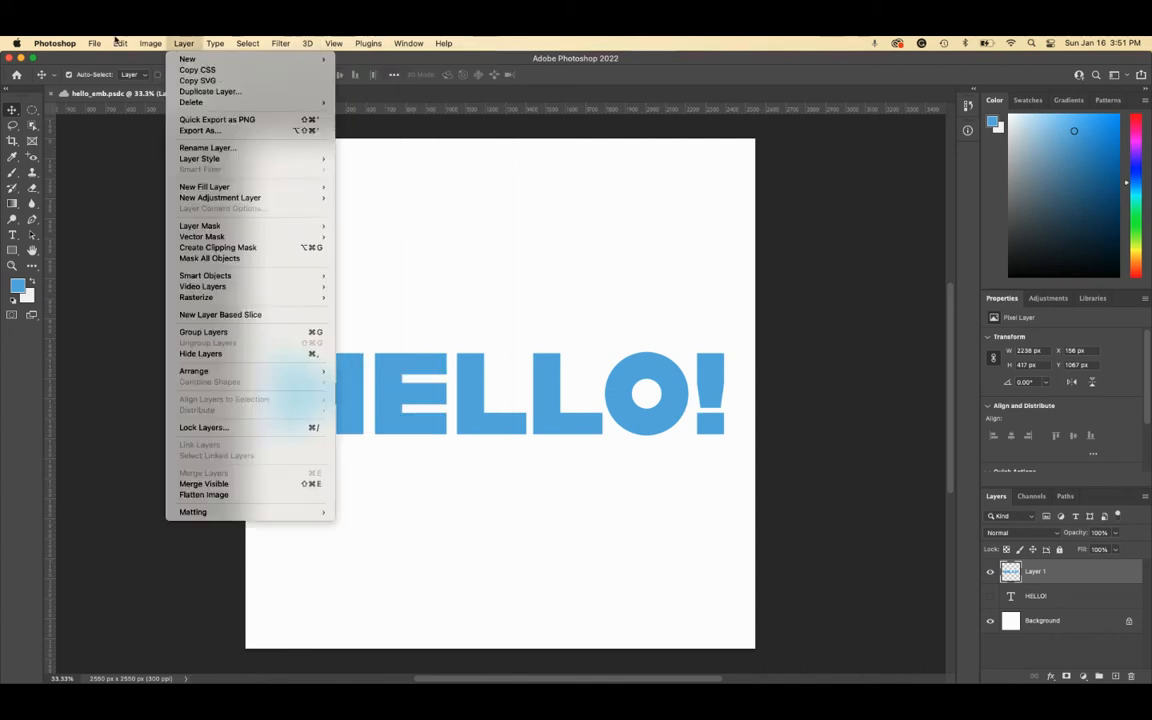
mouse_move(96, 43)
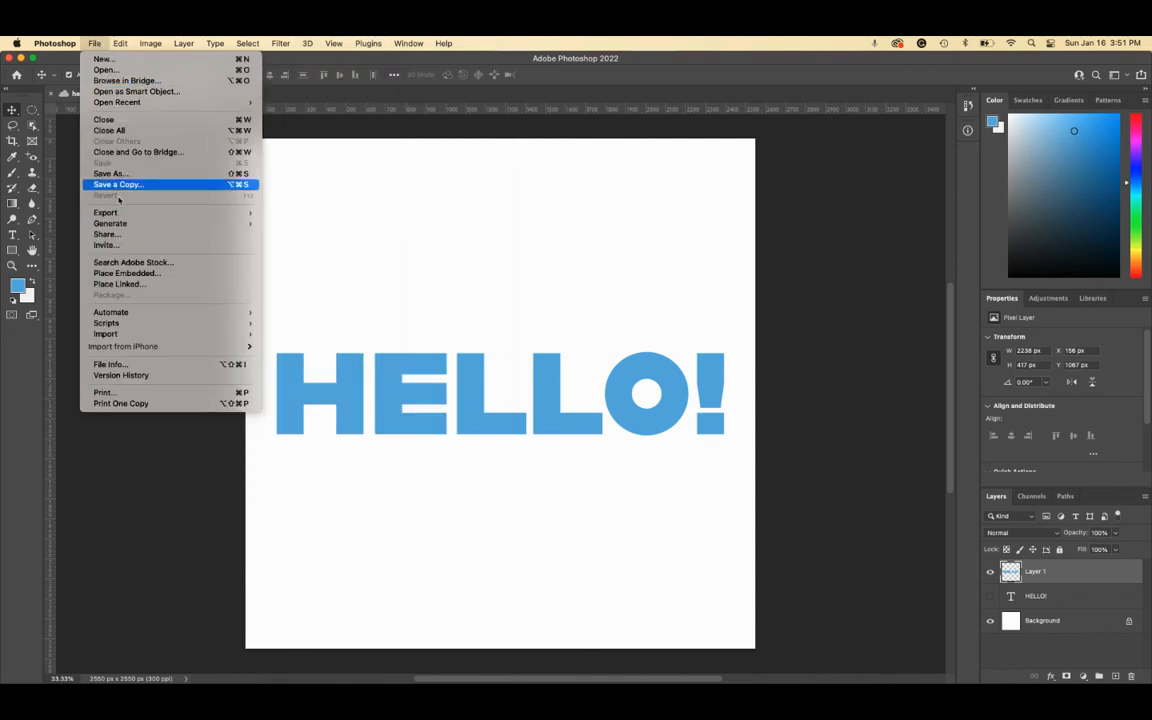
mouse_move(160, 212)
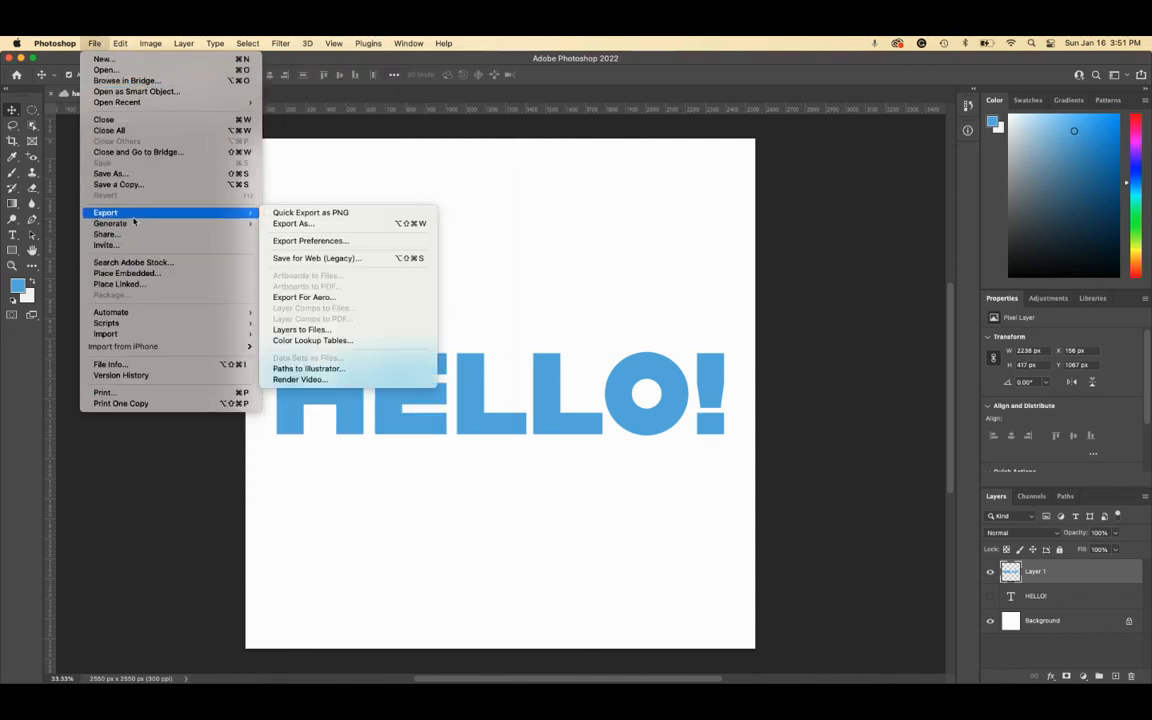
left_click(312, 213)
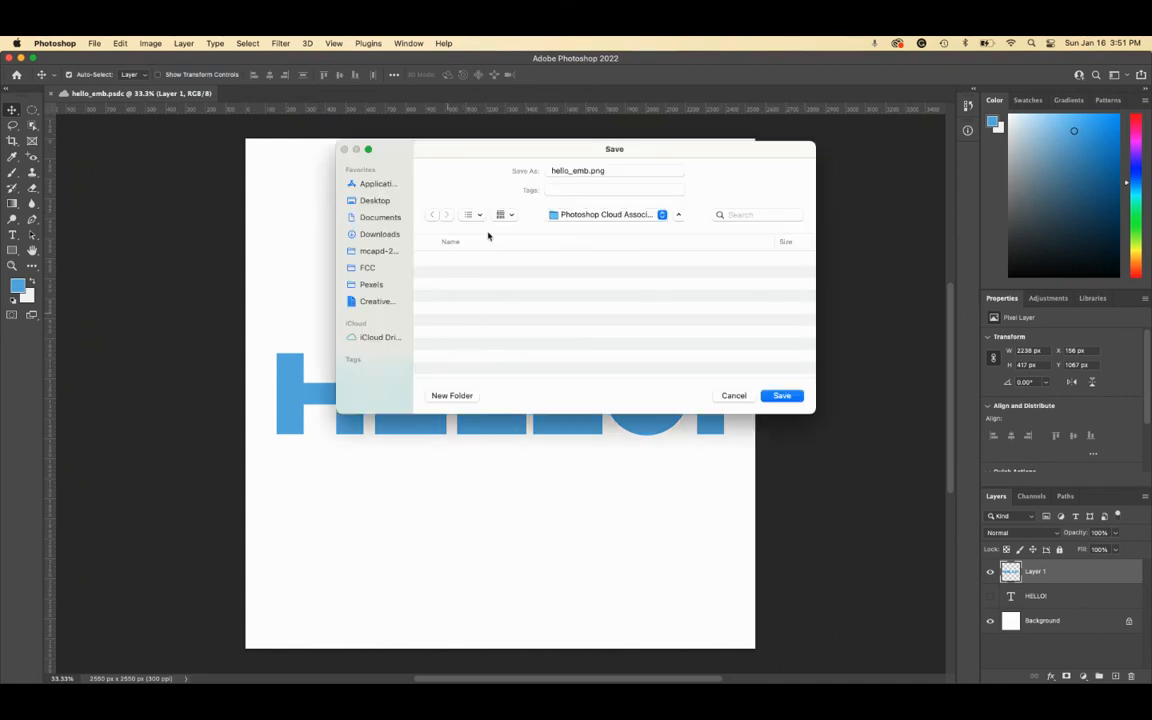
left_click(782, 395)
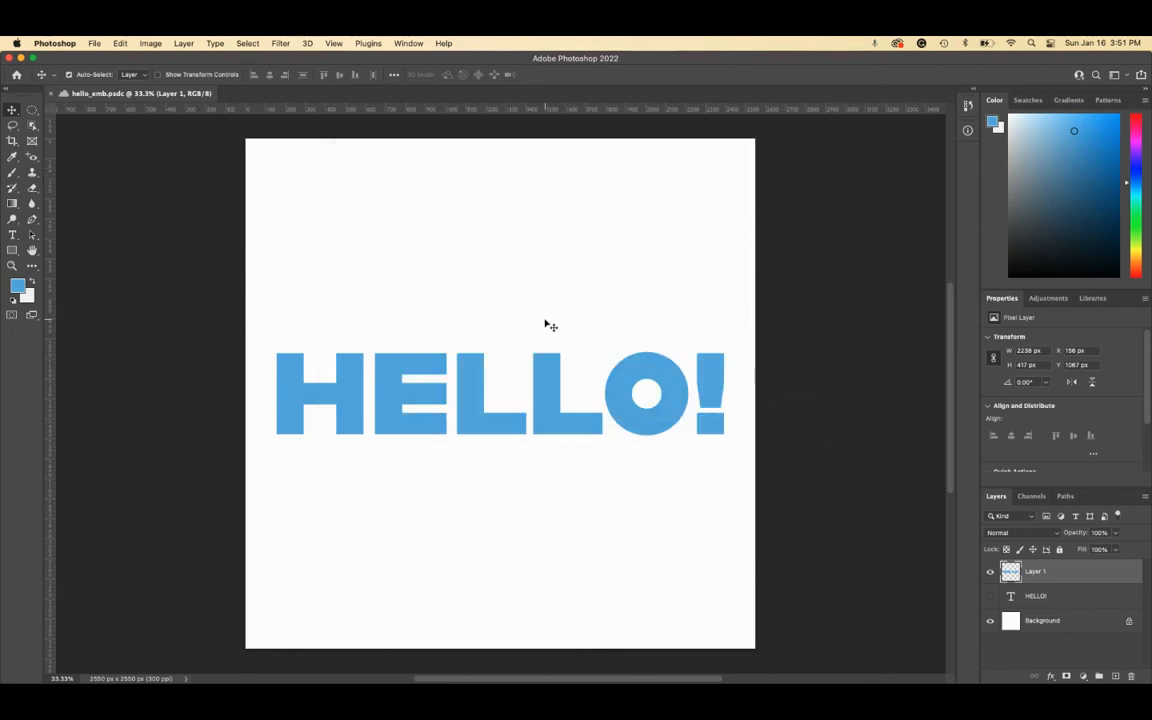